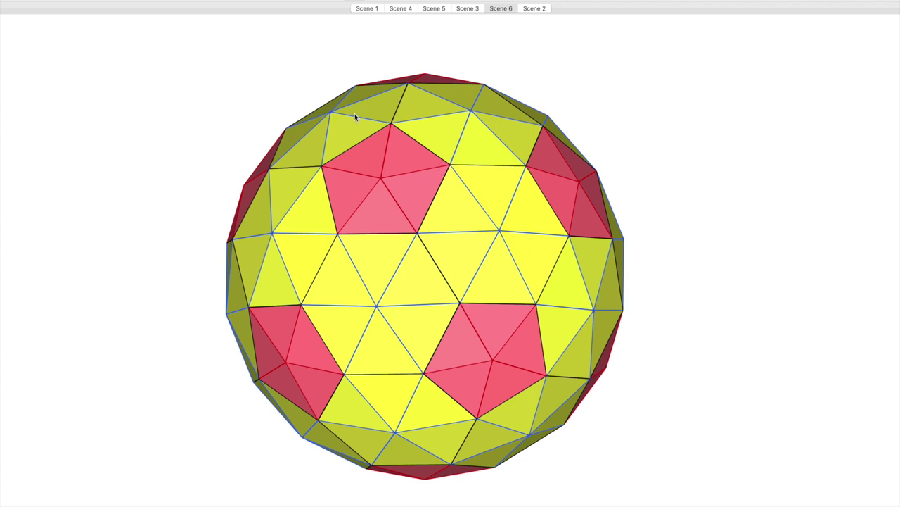
# Step: Delete three alternate yellow triangles around each of the two front hexagon centres of the sphere
pyautogui.click(35, 1)
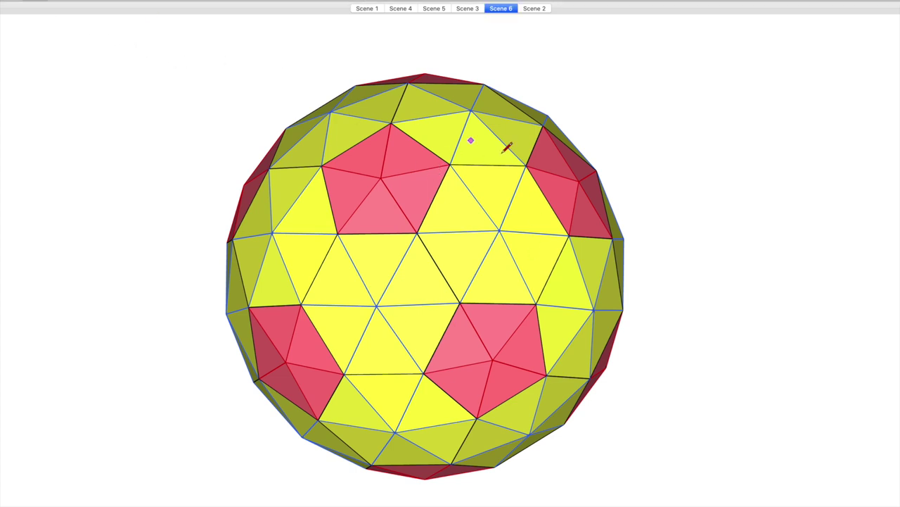
pyautogui.click(380, 178)
pyautogui.click(457, 208)
pyautogui.keyDown('shift'); pyautogui.click(532, 211); pyautogui.keyUp('shift')
pyautogui.keyDown('shift'); pyautogui.click(504, 283); pyautogui.keyUp('shift')
pyautogui.press('Delete')
pyautogui.click(420, 327)
pyautogui.keyDown('shift'); pyautogui.click(377, 257); pyautogui.keyUp('shift')
pyautogui.keyDown('shift'); pyautogui.click(341, 329); pyautogui.keyUp('shift')
pyautogui.press('Delete')
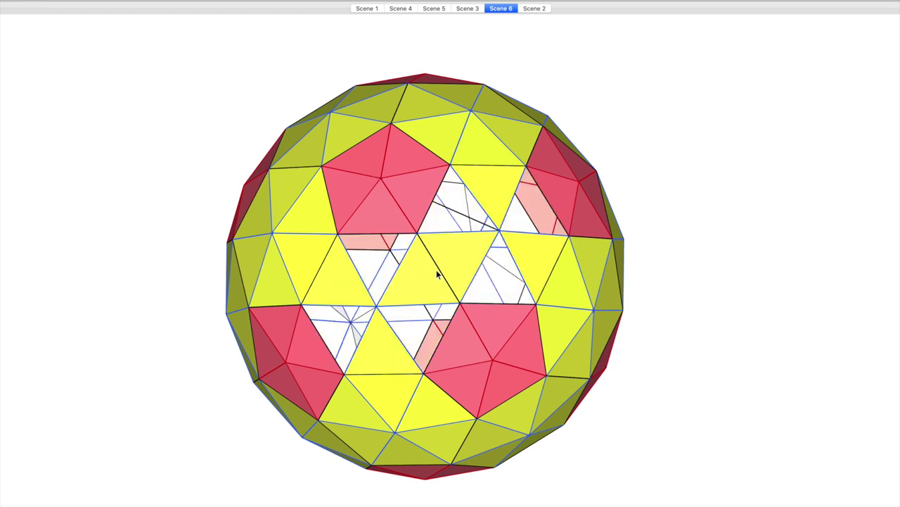
# Step: Delete the alternate yellow triangles in the hexagons around the rest of the sphere
pyautogui.click(310, 211)
pyautogui.press('Delete')
pyautogui.press('Delete')
pyautogui.keyDown('shift'); pyautogui.click(602, 332); pyautogui.keyUp('shift')
pyautogui.press('Delete')
pyautogui.moveTo(400, 176); pyautogui.dragTo(401, 295, button='middle')
pyautogui.keyDown('shift'); pyautogui.click(512, 156); pyautogui.keyUp('shift')
pyautogui.moveTo(513, 156); pyautogui.dragTo(428, 263, button='middle')
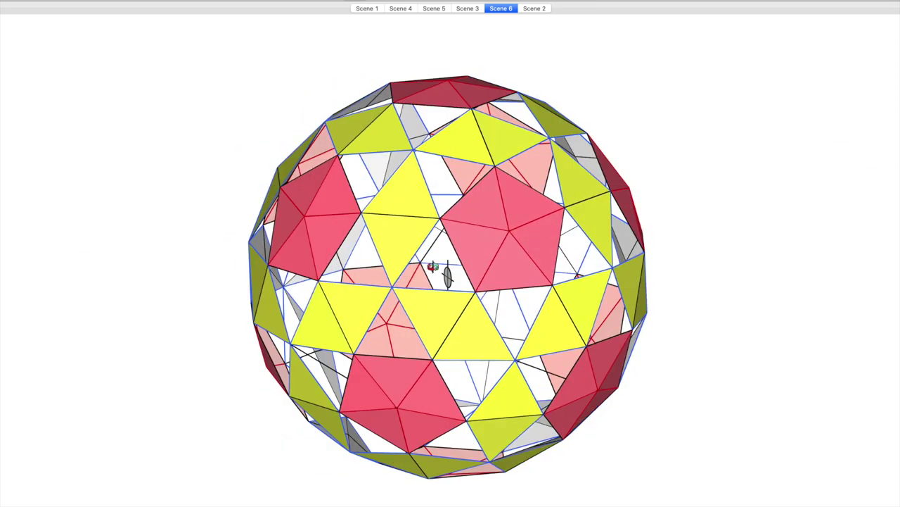
# Step: Draw a small circle on the midpoint of the yellow triangle's side edge and delete the yellow face inside its component
pyautogui.scroll(10, 425, 236)
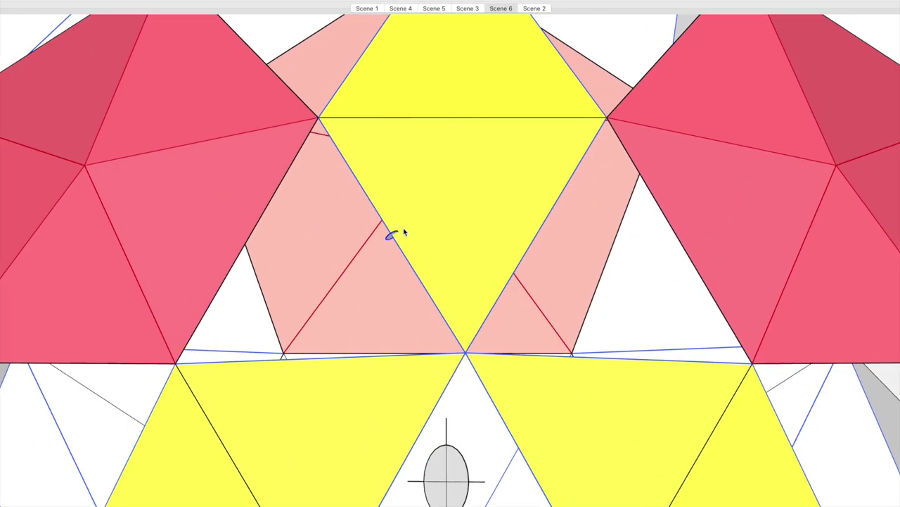
pyautogui.scroll(-1, 439, 246)
pyautogui.doubleClick(428, 247)
pyautogui.moveTo(428, 247); pyautogui.dragTo(414, 223, button='middle')
pyautogui.click(414, 223)
pyautogui.press('Delete')
pyautogui.scroll(4, 378, 218)
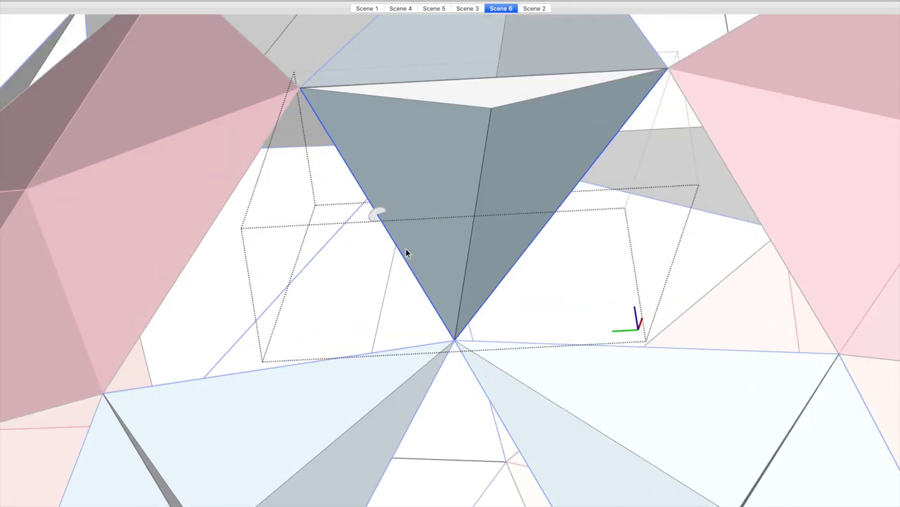
# Step: Extrude the circle in both directions into a round strut along the triangle's side edge, stopping short of the corners
pyautogui.press('c')
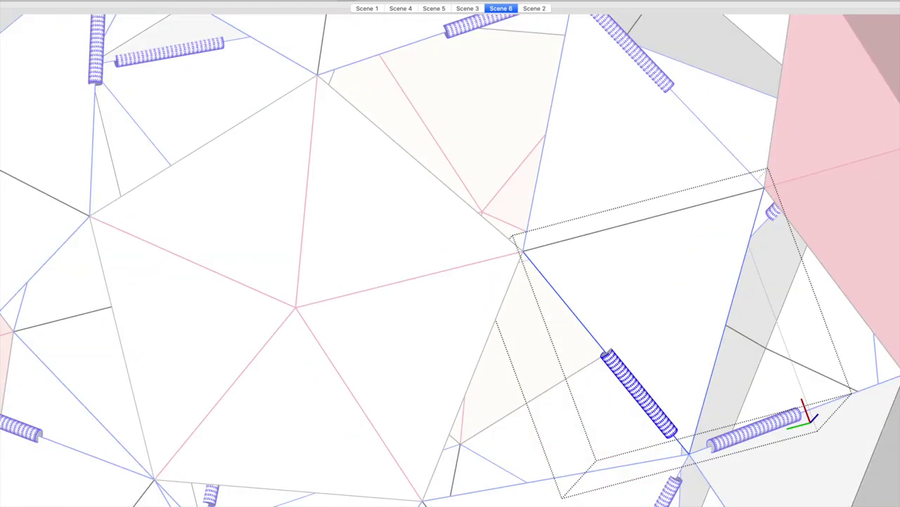
pyautogui.moveTo(607, 357); pyautogui.dragTo(386, 197, button='middle')
pyautogui.scroll(-3, 545, 199)
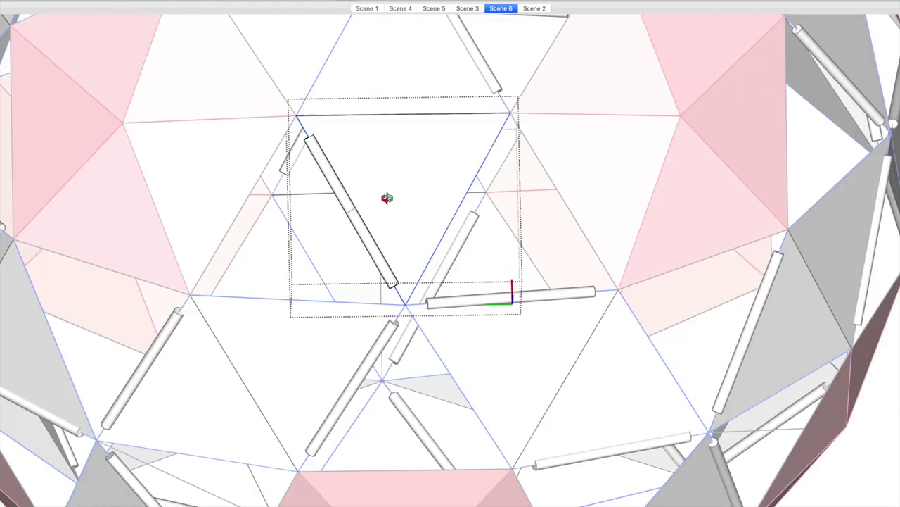
# Step: Copy the strut onto the triangle's opposite, upper and inner edges and delete the component's remaining faces
pyautogui.scroll(-1, 386, 197)
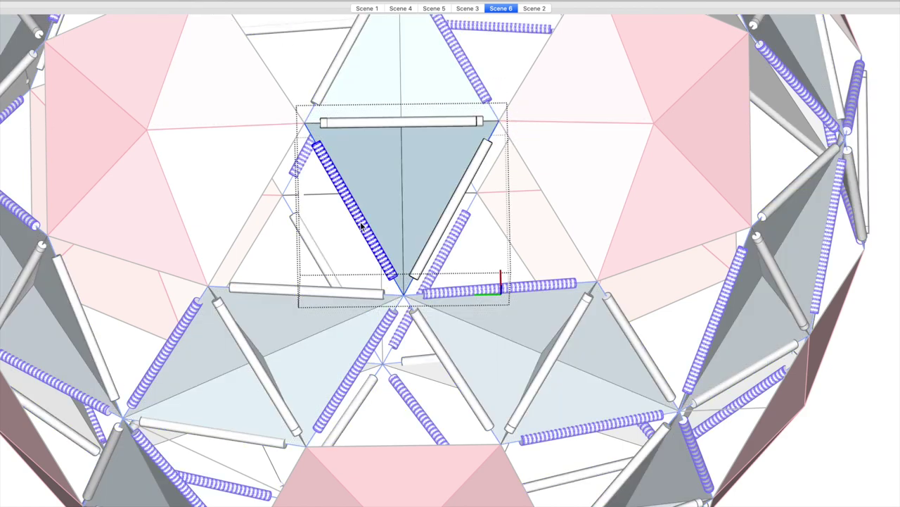
pyautogui.scroll(3, 415, 229)
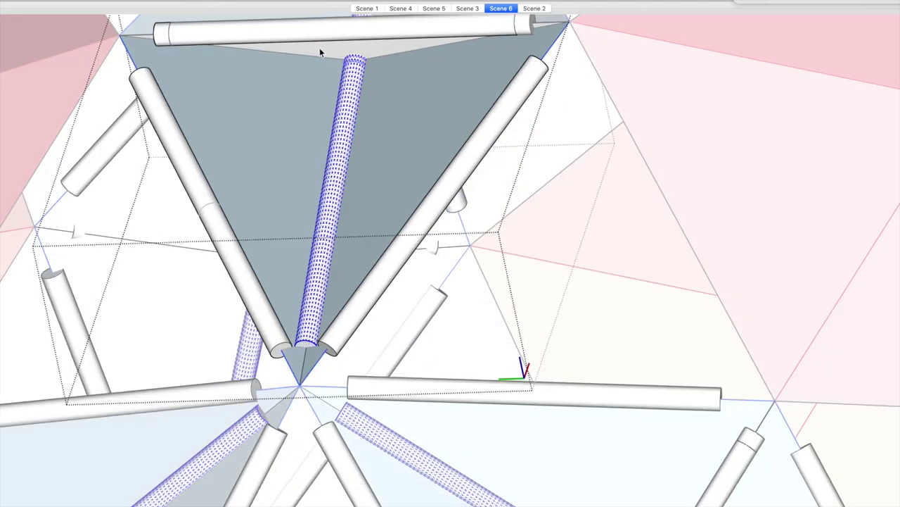
pyautogui.scroll(-6, 390, 244)
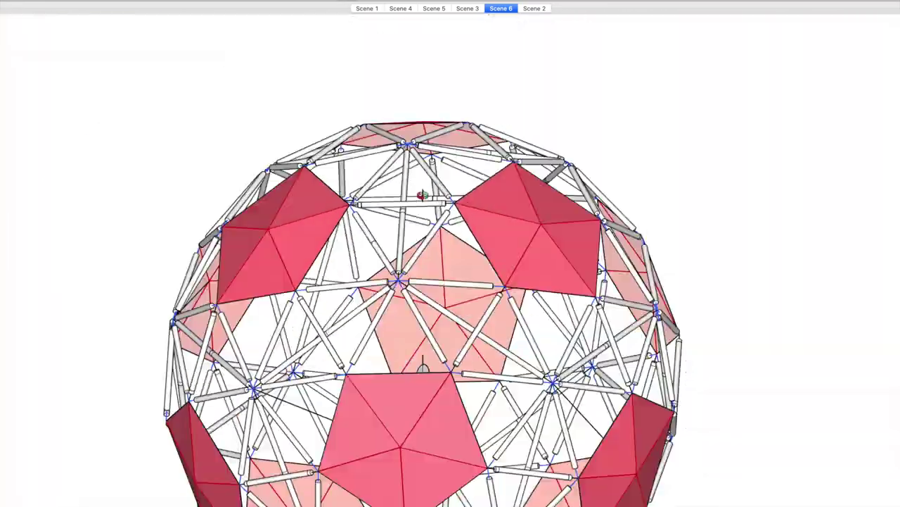
# Step: Draw a small circle centred on the midpoint of a pink triangle's outer edge and rotate it perpendicular to that edge
pyautogui.scroll(3, 436, 260)
pyautogui.scroll(3, 426, 242)
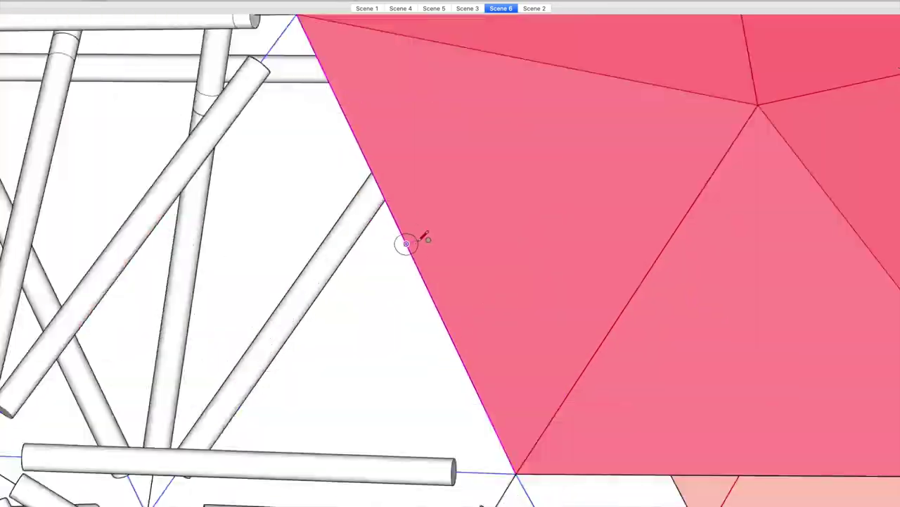
pyautogui.click(423, 244)
pyautogui.scroll(-1, 420, 248)
pyautogui.press('q')
pyautogui.moveTo(699, 126); pyautogui.dragTo(408, 243)
pyautogui.click(418, 120)
pyautogui.press('space')
# Step: Extrude the circle inside the pink triangle's component into a round strut along the outer edge, short of both corners
pyautogui.click(454, 199)
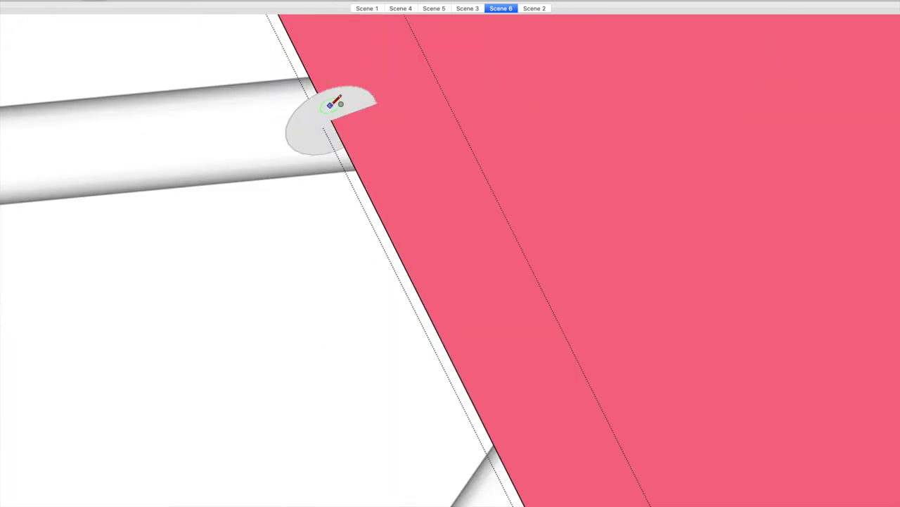
pyautogui.scroll(-5, 335, 104)
pyautogui.scroll(3, 547, 378)
pyautogui.scroll(-3, 479, 275)
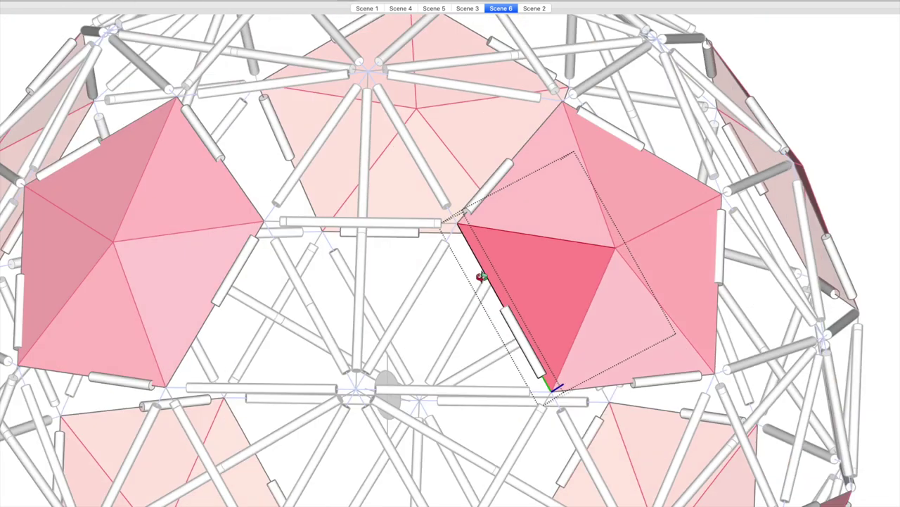
pyautogui.scroll(5, 589, 441)
pyautogui.scroll(-5, 351, 147)
pyautogui.scroll(5, 482, 341)
pyautogui.scroll(-5, 483, 342)
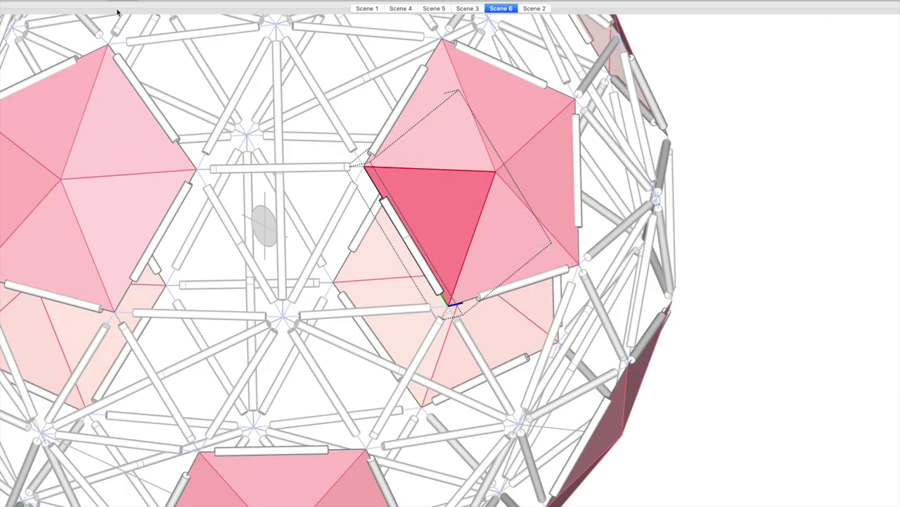
# Step: Rotate a copy of the strut onto the pink triangle's inner edge running to the pentagon's centre
pyautogui.scroll(3, 436, 203)
pyautogui.scroll(2, 454, 250)
pyautogui.click(458, 350)
pyautogui.click(302, 87)
pyautogui.keyDown('alt'); pyautogui.click(523, 154); pyautogui.keyUp('alt')
pyautogui.scroll(-1, 522, 153)
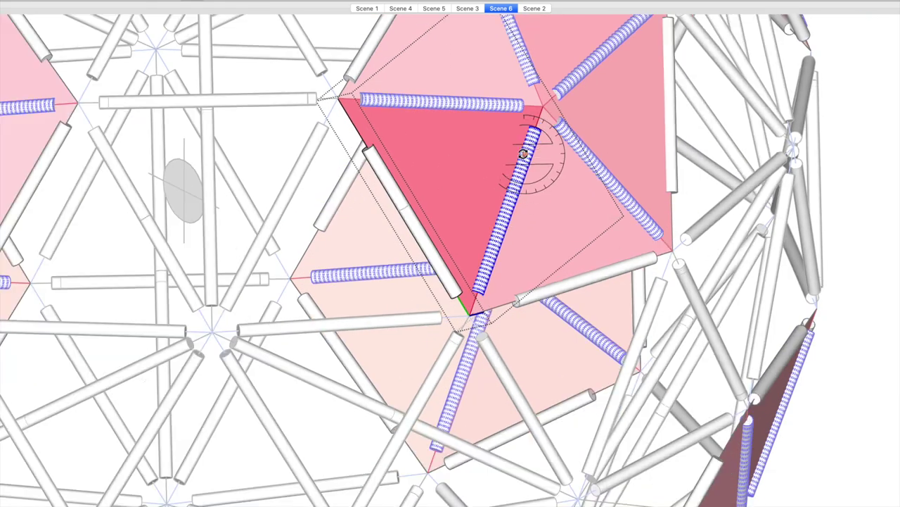
# Step: Delete the pink face of the triangle component so only its struts and inner faces remain
pyautogui.press('space')
pyautogui.click(488, 167)
pyautogui.press('Delete')
pyautogui.press('super+z')
pyautogui.press('super+z')
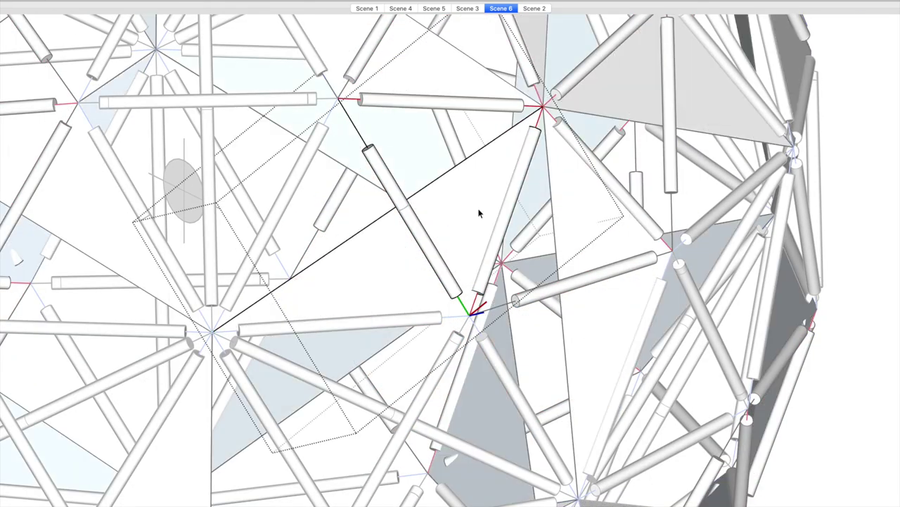
# Step: Rotate a copy of the inner-edge strut onto the long inner diagonal and extend it close to both end vertices
pyautogui.tripleClick(501, 215)
pyautogui.scroll(2, 469, 193)
pyautogui.press('q')
pyautogui.click(581, 61)
pyautogui.click(542, 169)
pyautogui.keyDown('alt'); pyautogui.click(335, 204); pyautogui.keyUp('alt')
pyautogui.moveTo(334, 204); pyautogui.dragTo(479, 141, button='middle')
pyautogui.scroll(-3, 321, 323)
pyautogui.doubleClick(400, 176)
pyautogui.scroll(3, 394, 187)
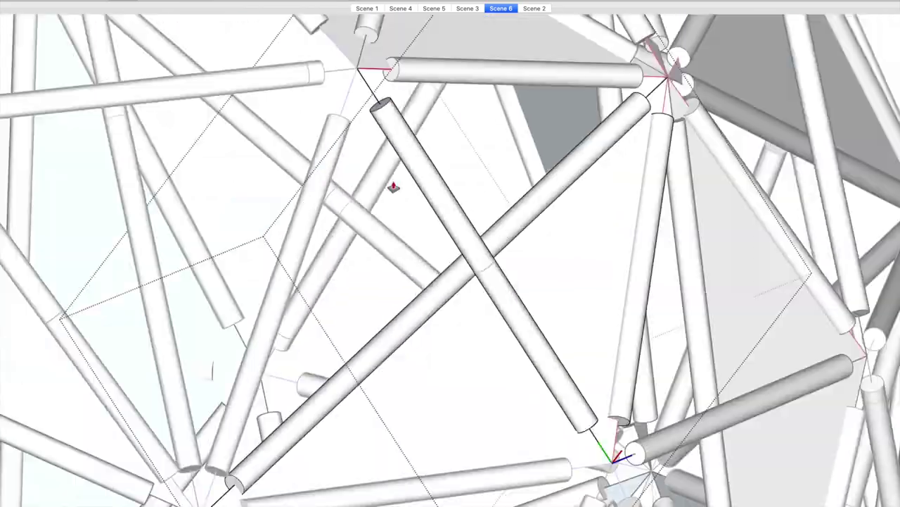
# Step: Delete the remaining triangular faces inside the pentagon's component and close the component
pyautogui.moveTo(394, 187); pyautogui.dragTo(279, 207, button='middle')
pyautogui.scroll(3, 280, 207)
pyautogui.scroll(-4, 300, 322)
pyautogui.moveTo(300, 321); pyautogui.dragTo(394, 233, button='middle')
pyautogui.scroll(-2, 386, 295)
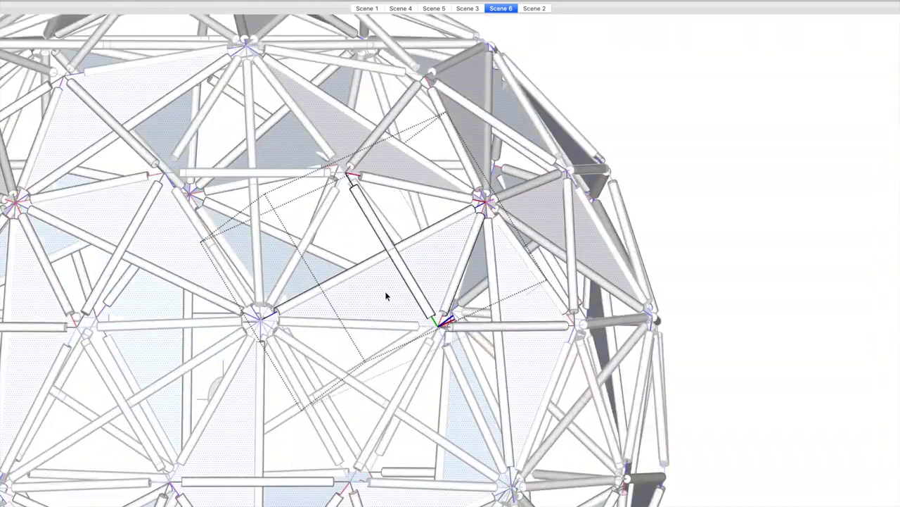
pyautogui.press('Escape')
pyautogui.scroll(-7, 520, 268)
pyautogui.moveTo(387, 172); pyautogui.dragTo(392, 204, button='middle')
# Step: Display the half dome frame from the front on its base, with shadows and fog
pyautogui.click(95, 3)
pyautogui.click(109, 20)
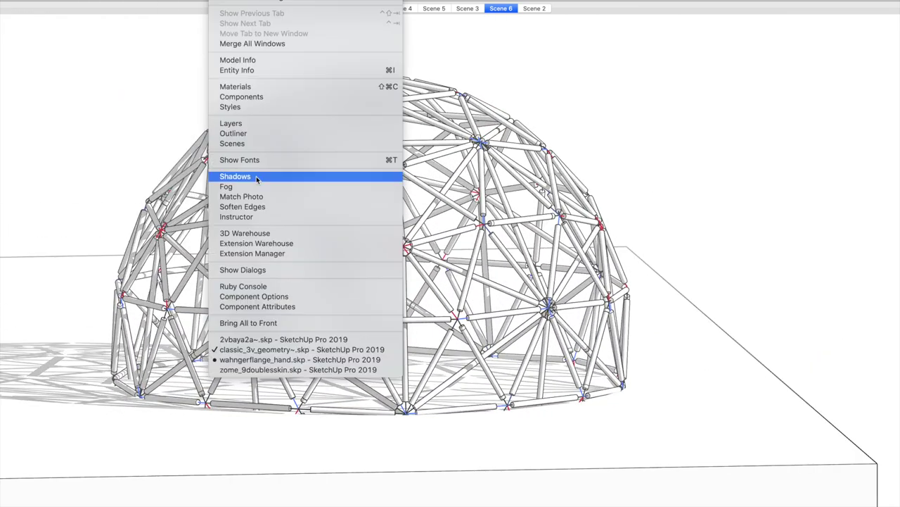
pyautogui.click(302, 185)
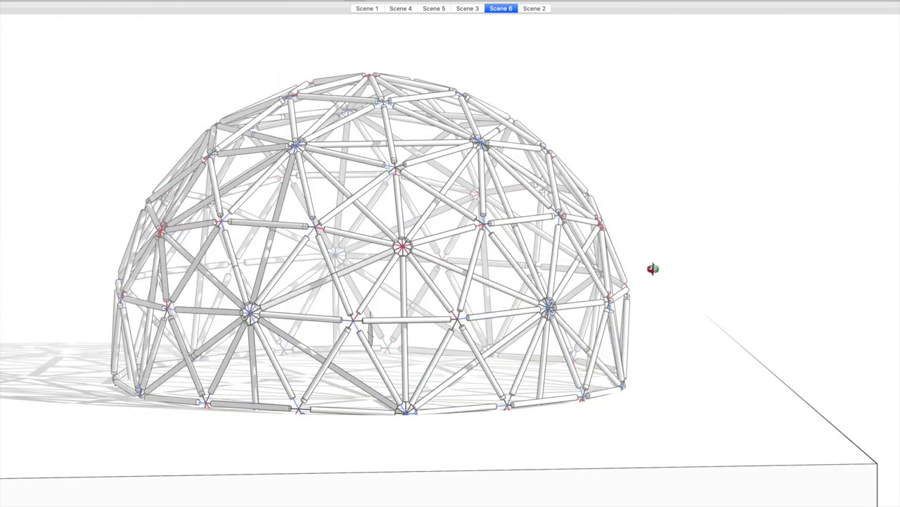
pyautogui.scroll(1, 395, 125)
pyautogui.keyDown('shift'); pyautogui.moveTo(395, 126); pyautogui.dragTo(458, 123, button='middle'); pyautogui.keyUp('shift')
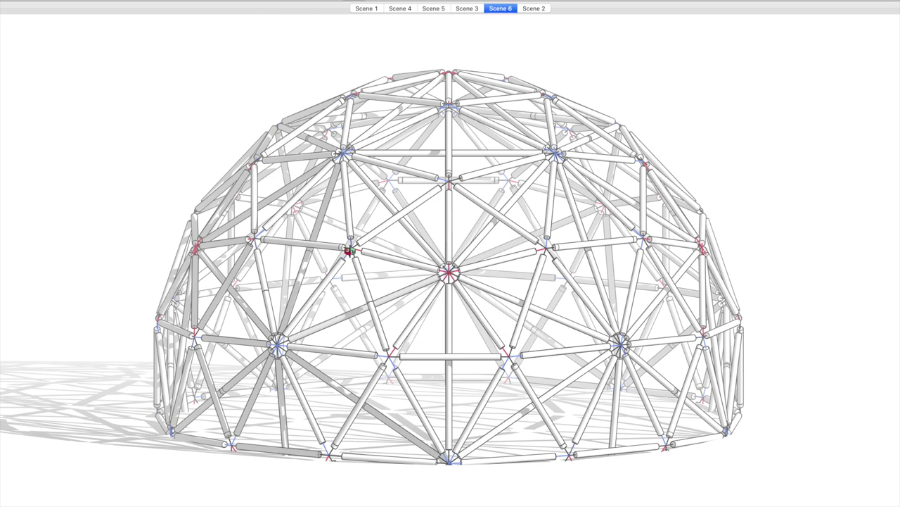
pyautogui.moveTo(352, 251)
pyautogui.mouseDown(button='middle')
pyautogui.moveTo(475, 255)
pyautogui.moveTo(368, 258)
pyautogui.moveTo(342, 245)
pyautogui.moveTo(354, 237)
pyautogui.moveTo(348, 218)
pyautogui.mouseUp(button='middle')
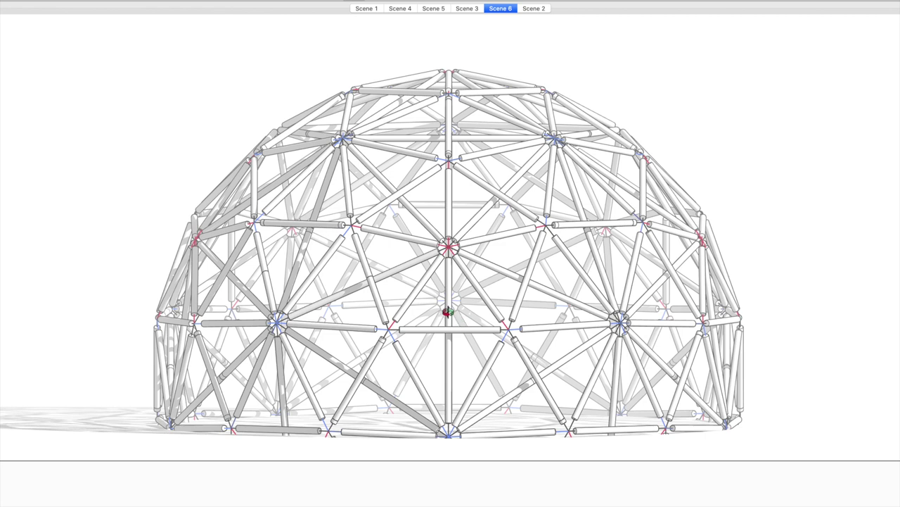
pyautogui.moveTo(454, 282); pyautogui.dragTo(455, 292)
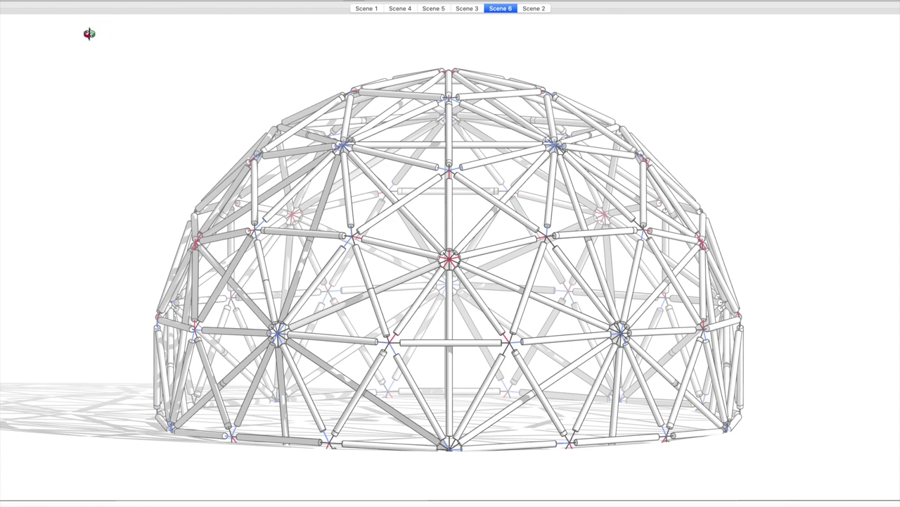
# Step: Select the strut units around the lower front of the dome and hide them
pyautogui.click(533, 396)
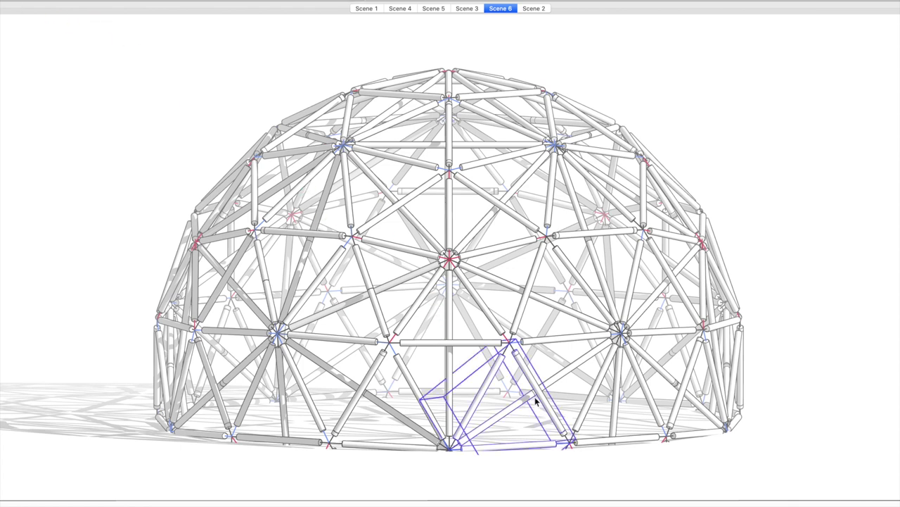
pyautogui.keyDown('shift'); pyautogui.click(566, 318); pyautogui.keyUp('shift')
pyautogui.keyDown('shift'); pyautogui.click(522, 304); pyautogui.keyUp('shift')
pyautogui.keyDown('shift'); pyautogui.click(448, 322); pyautogui.keyUp('shift')
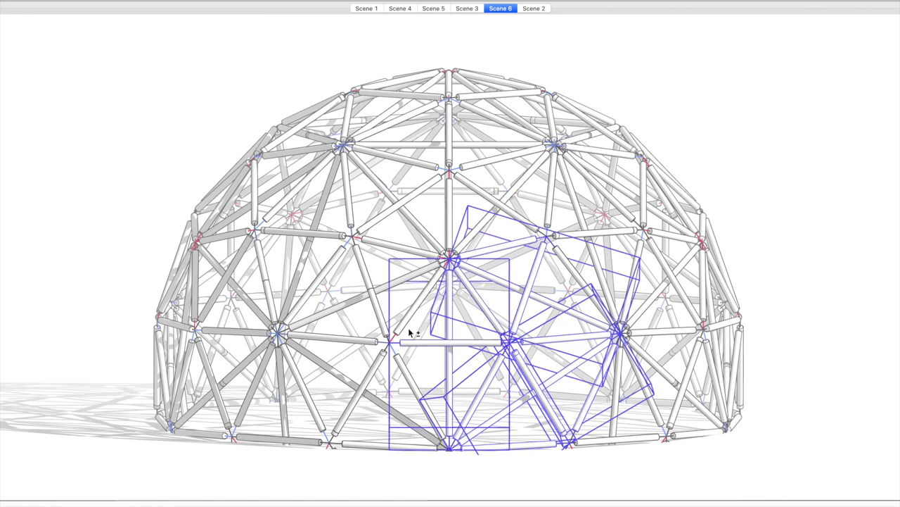
pyautogui.keyDown('shift'); pyautogui.click(385, 325); pyautogui.keyUp('shift')
pyautogui.keyDown('shift'); pyautogui.click(386, 325); pyautogui.keyUp('shift')
pyautogui.keyDown('shift'); pyautogui.click(402, 375); pyautogui.keyUp('shift')
pyautogui.keyDown('shift'); pyautogui.click(313, 402); pyautogui.keyUp('shift')
pyautogui.keyDown('shift'); pyautogui.click(276, 437); pyautogui.keyUp('shift')
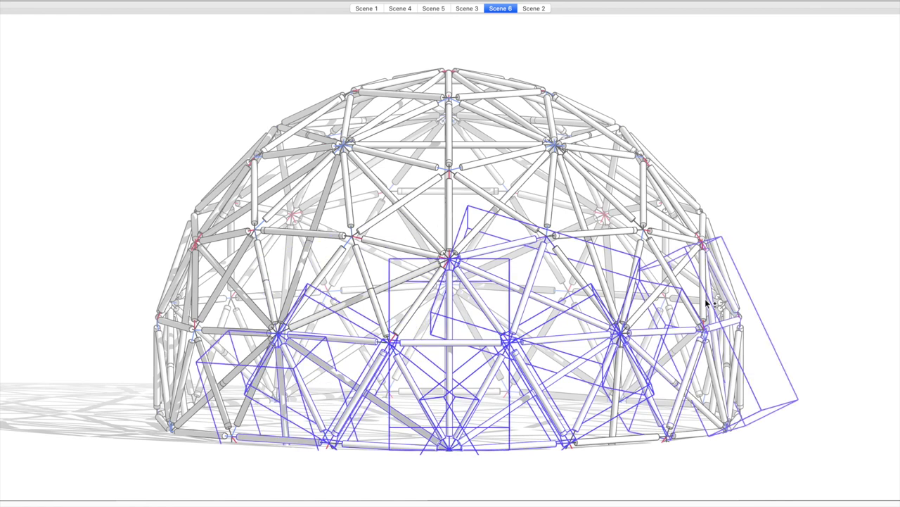
pyautogui.click(75, 2)
pyautogui.click(92, 99)
# Step: Select the remaining strut units beside the opening on the dome's lower right and hide them
pyautogui.keyDown('shift'); pyautogui.click(586, 285); pyautogui.keyUp('shift')
pyautogui.keyDown('shift'); pyautogui.click(629, 281); pyautogui.keyUp('shift')
pyautogui.keyDown('shift'); pyautogui.click(672, 281); pyautogui.keyUp('shift')
pyautogui.keyDown('shift'); pyautogui.click(619, 380); pyautogui.keyUp('shift')
pyautogui.keyDown('shift'); pyautogui.click(681, 394); pyautogui.keyUp('shift')
pyautogui.keyDown('shift'); pyautogui.click(735, 363); pyautogui.keyUp('shift')
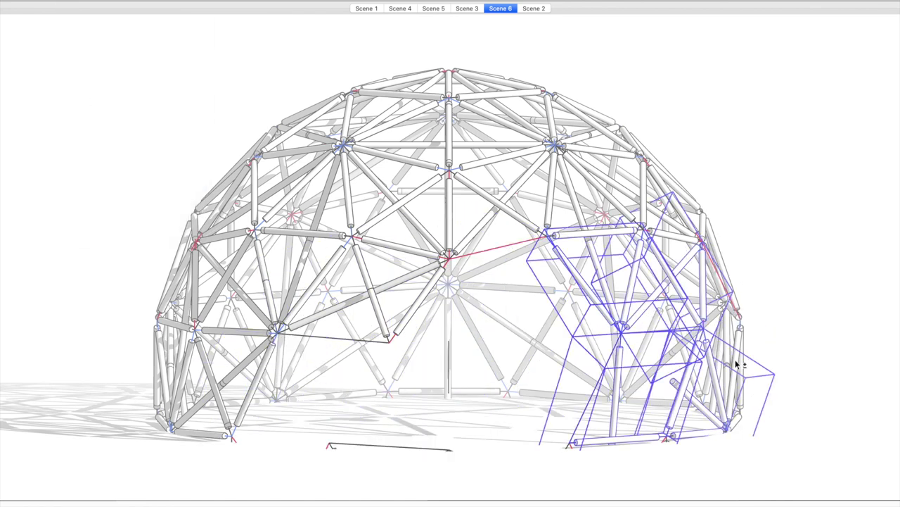
pyautogui.click(75, 1)
pyautogui.click(92, 97)
pyautogui.click(430, 289)
pyautogui.click(544, 305)
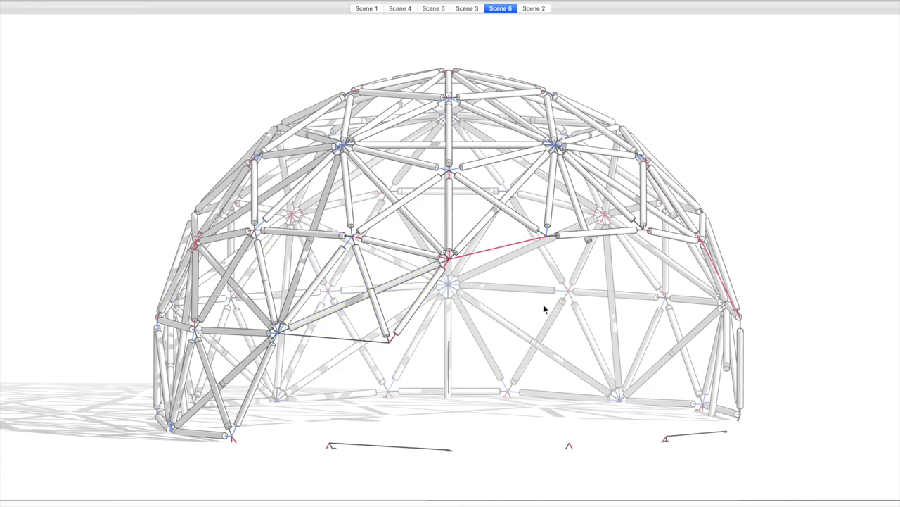